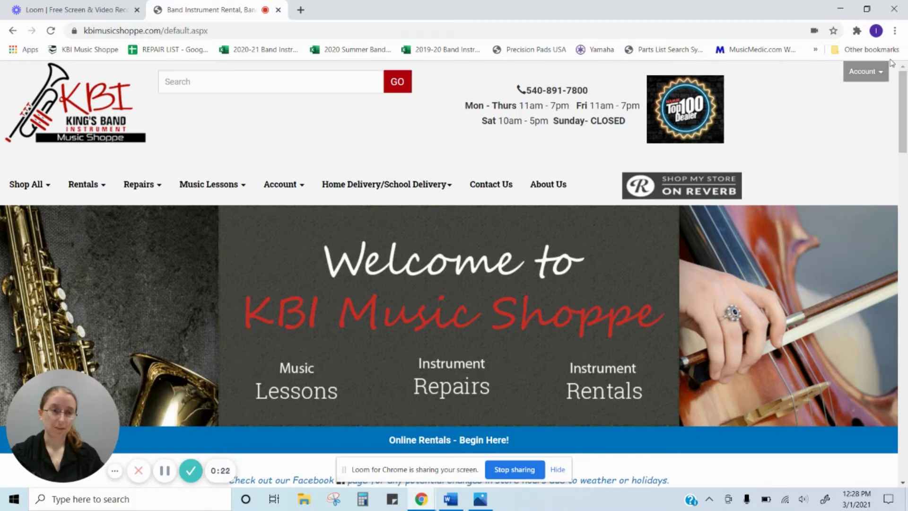
Log in from Account > Login using the saved email address and password
click(882, 76)
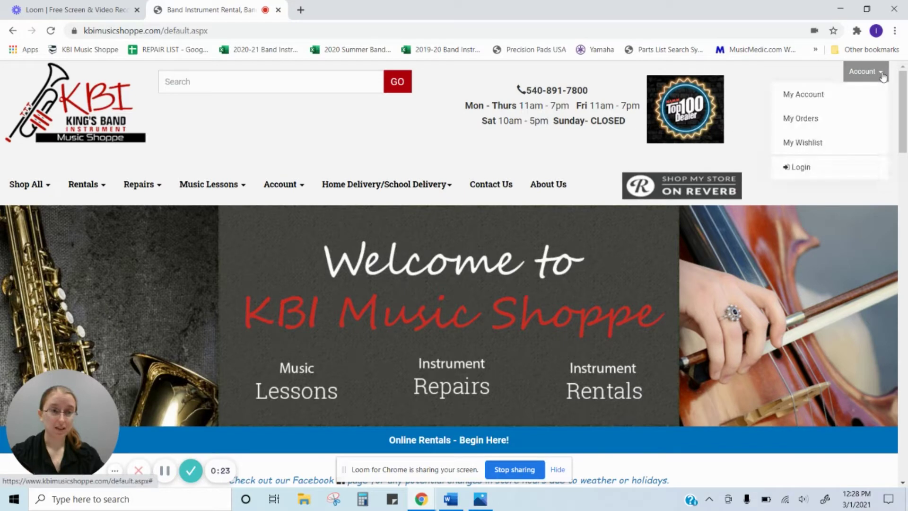
click(804, 171)
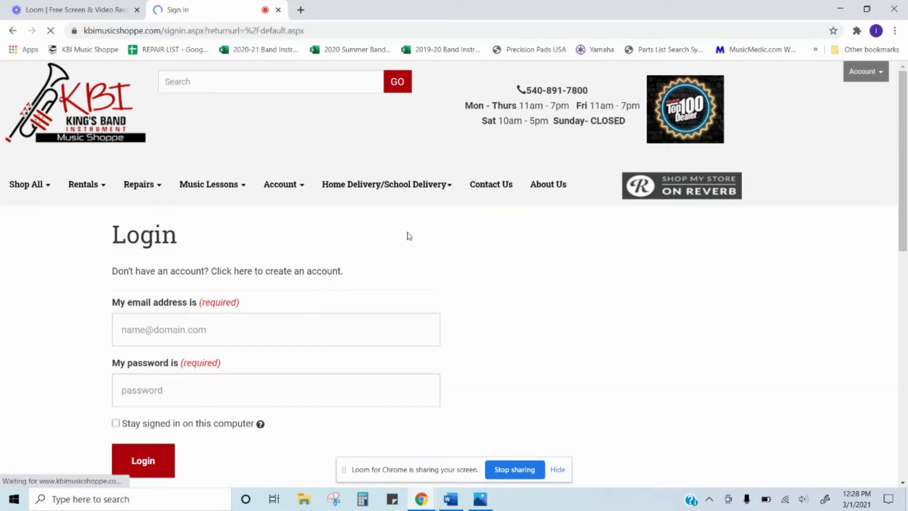
click(295, 316)
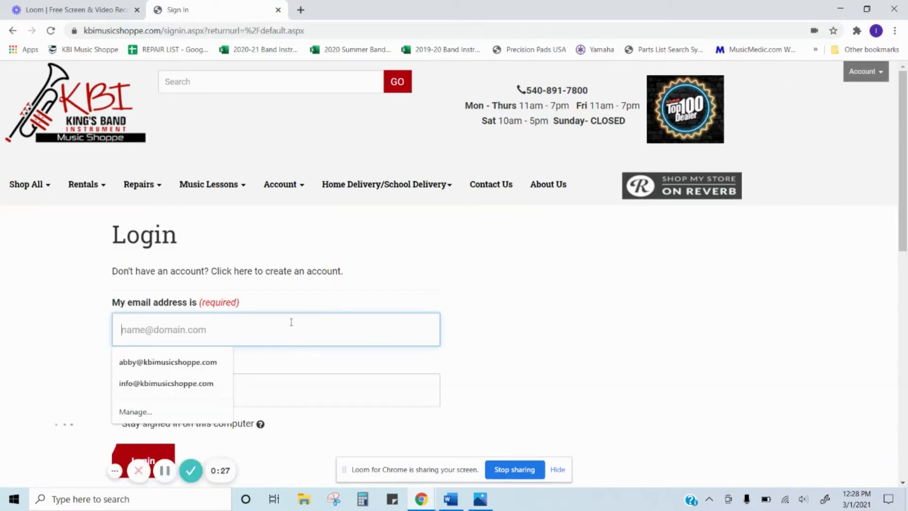
click(206, 382)
click(190, 398)
text(**********)
scroll(198, 377, down, 2)
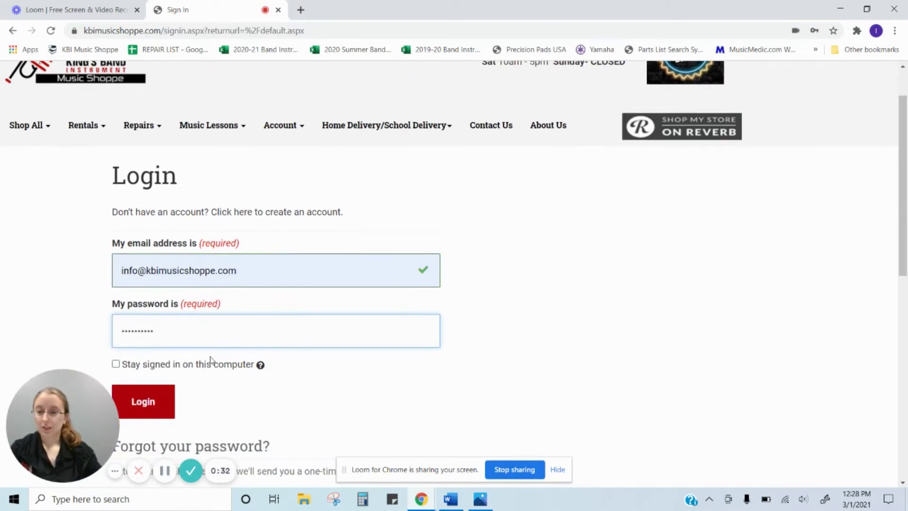
click(161, 353)
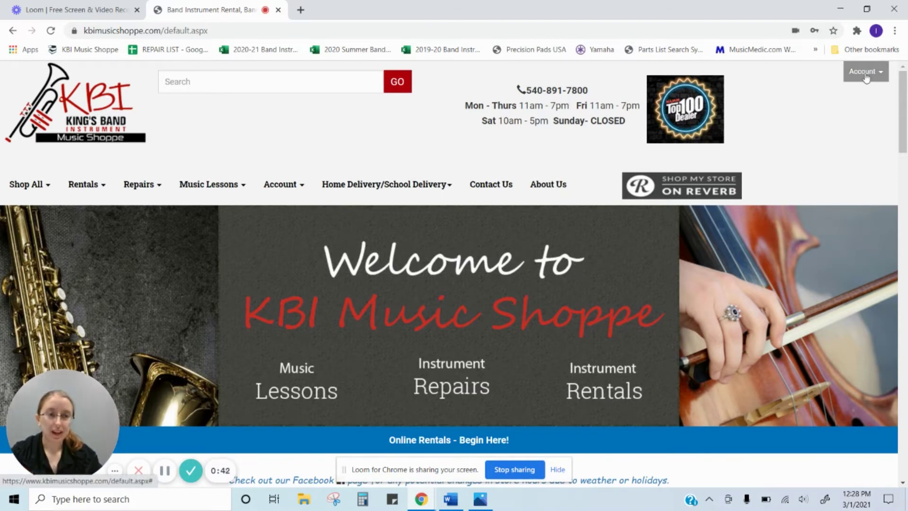
Go to Account > My Account to view contact details, addresses and order history
click(283, 191)
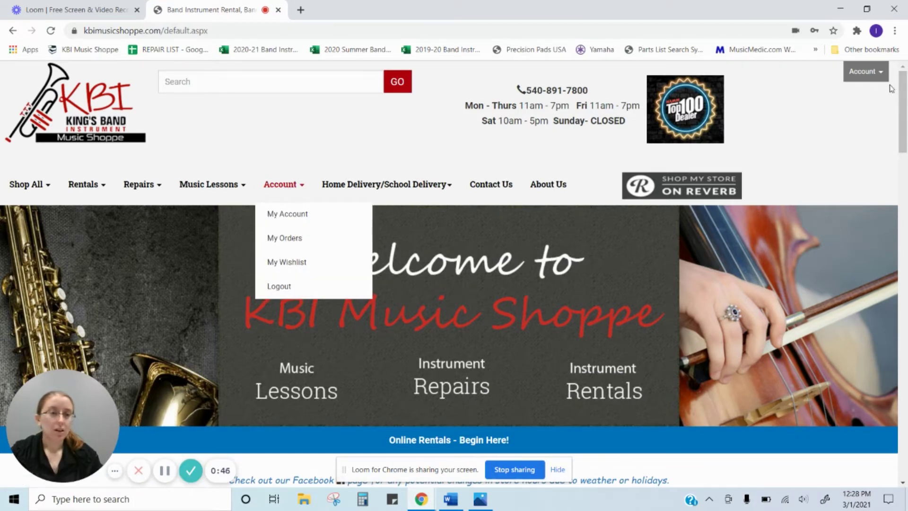
click(865, 71)
click(797, 96)
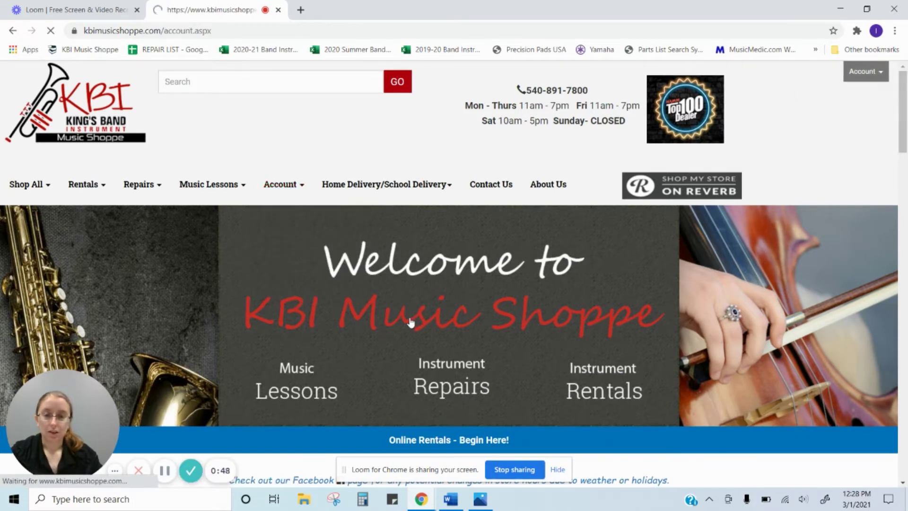
scroll(410, 320, down, 2)
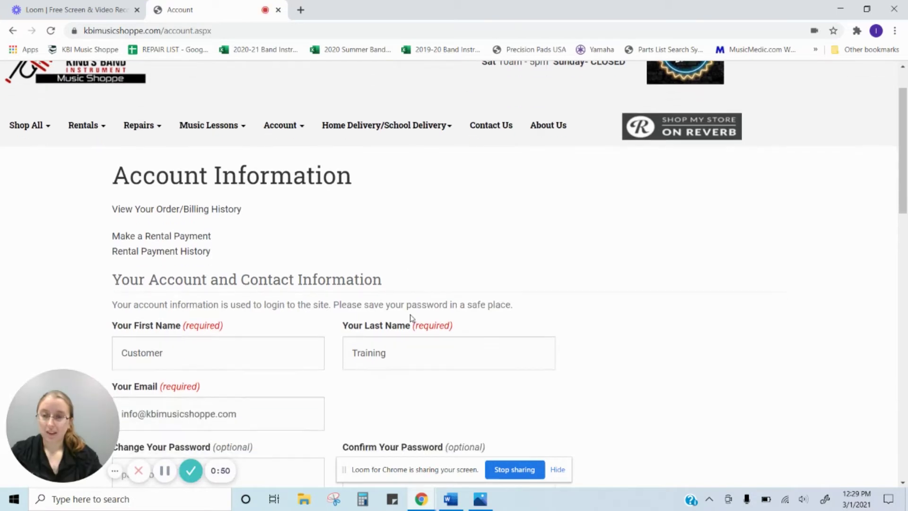
scroll(403, 265, down, 2)
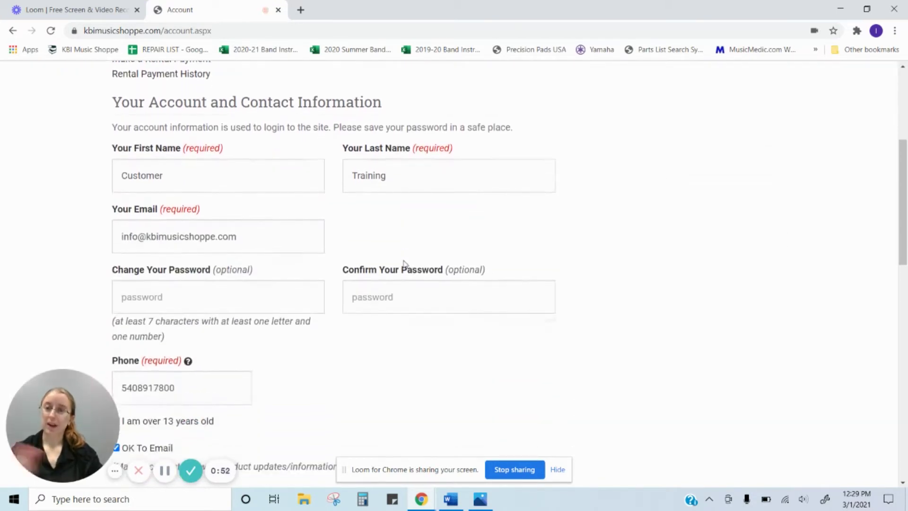
scroll(284, 213, down, 1)
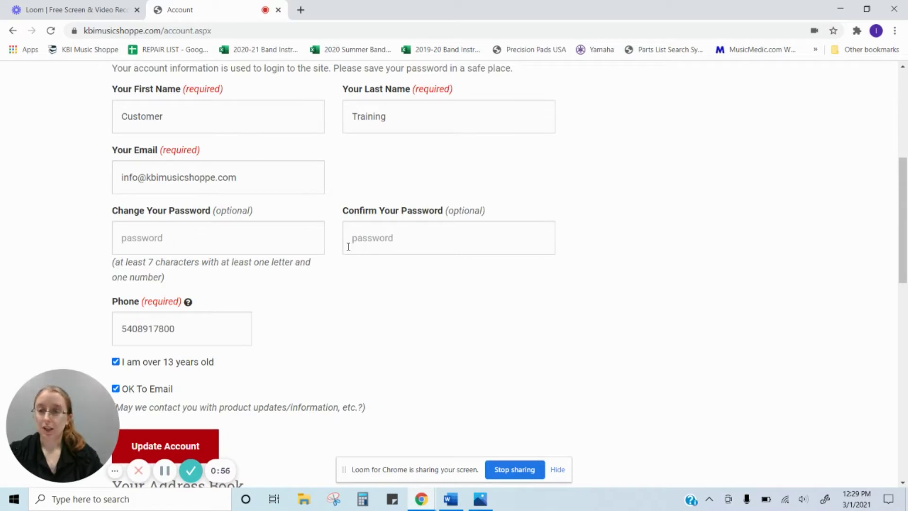
scroll(367, 243, down, 1)
scroll(138, 208, down, 1)
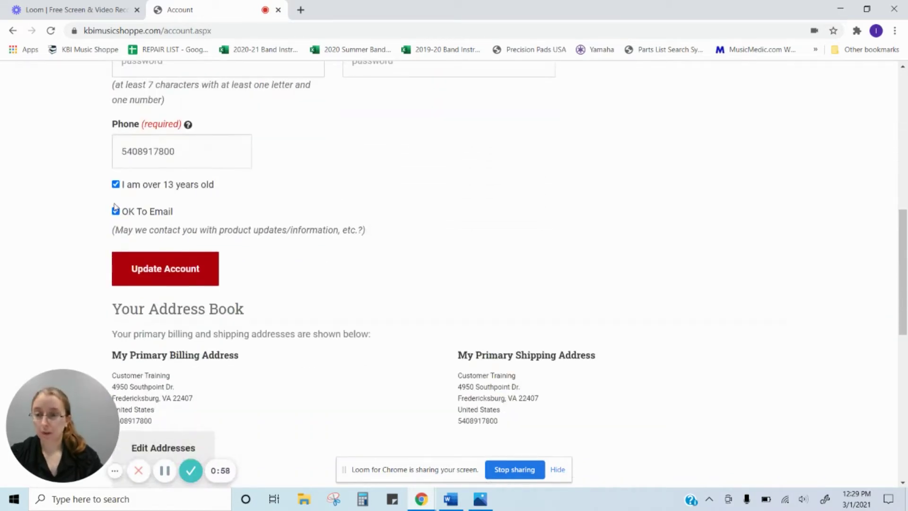
scroll(591, 225, down, 2)
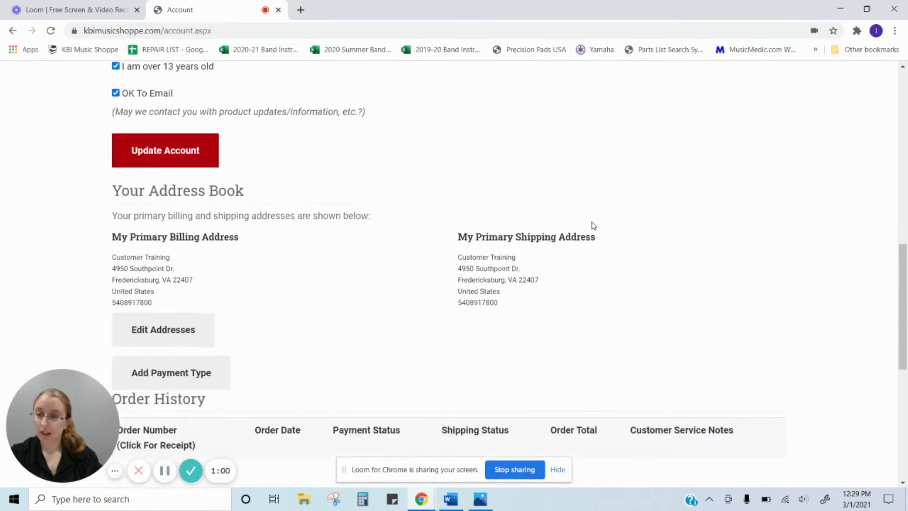
scroll(502, 221, down, 1)
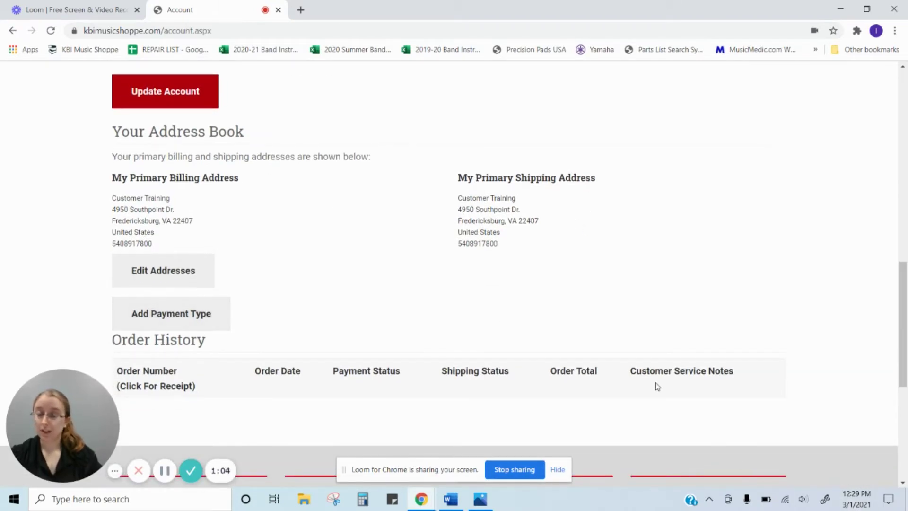
scroll(497, 305, up, 3)
scroll(376, 284, up, 3)
scroll(372, 282, up, 2)
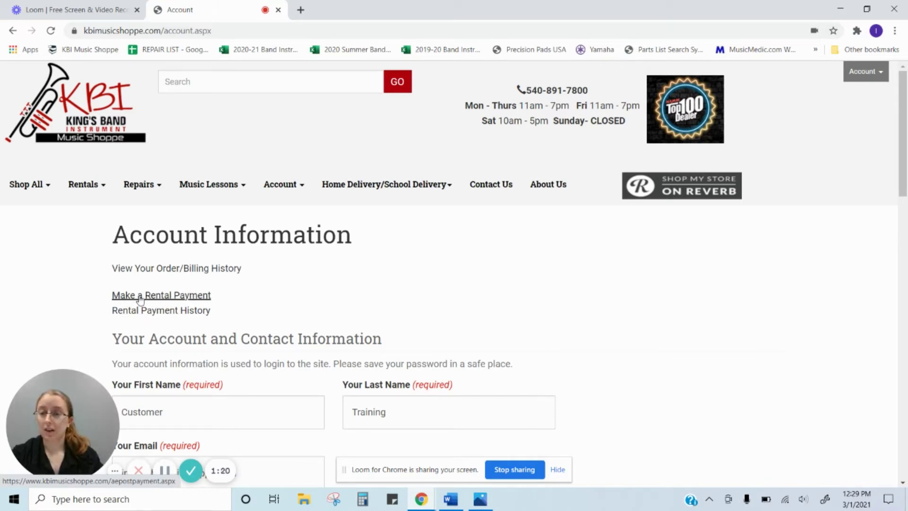
Open the Make a Rental Payment access form and bring up the rent-to-own contract
click(168, 300)
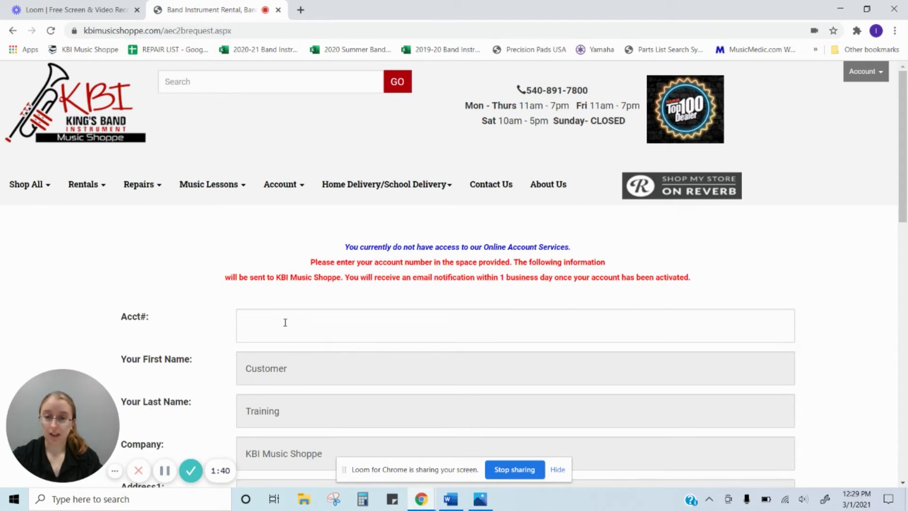
scroll(300, 320, down, 1)
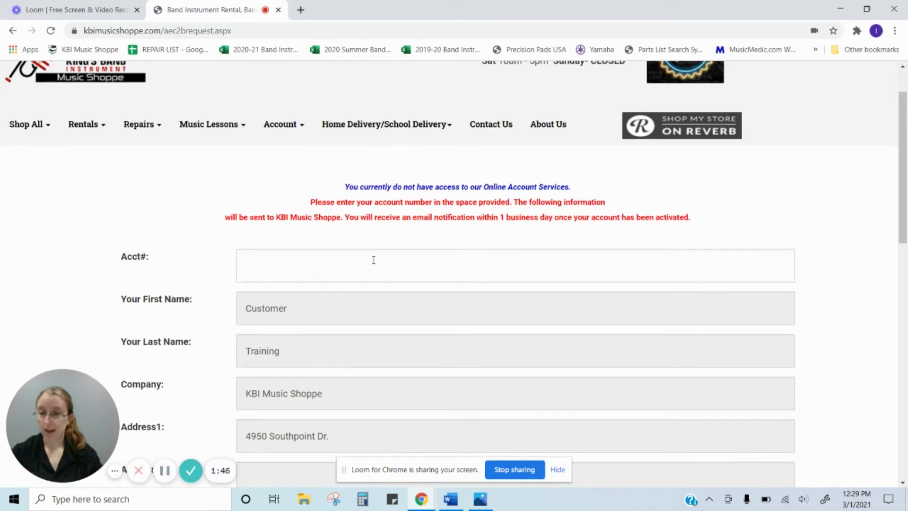
scroll(373, 259, down, 1)
scroll(362, 249, down, 1)
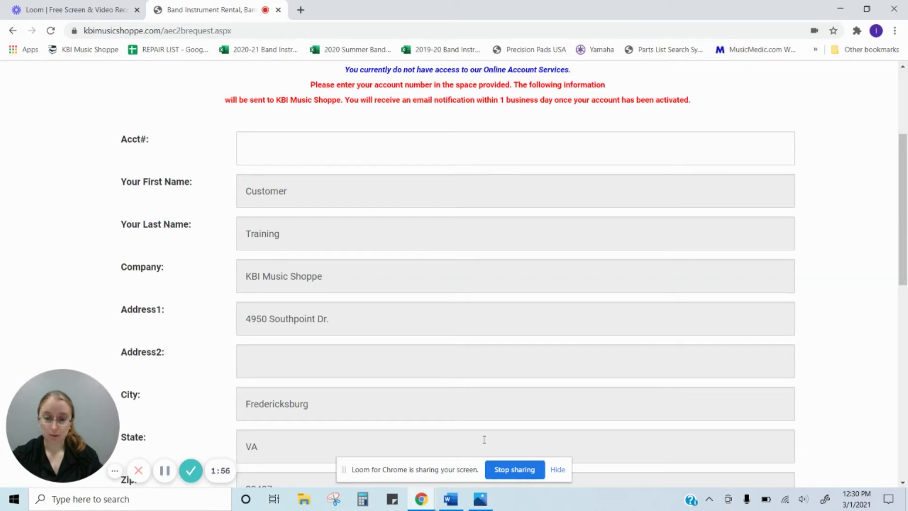
click(451, 499)
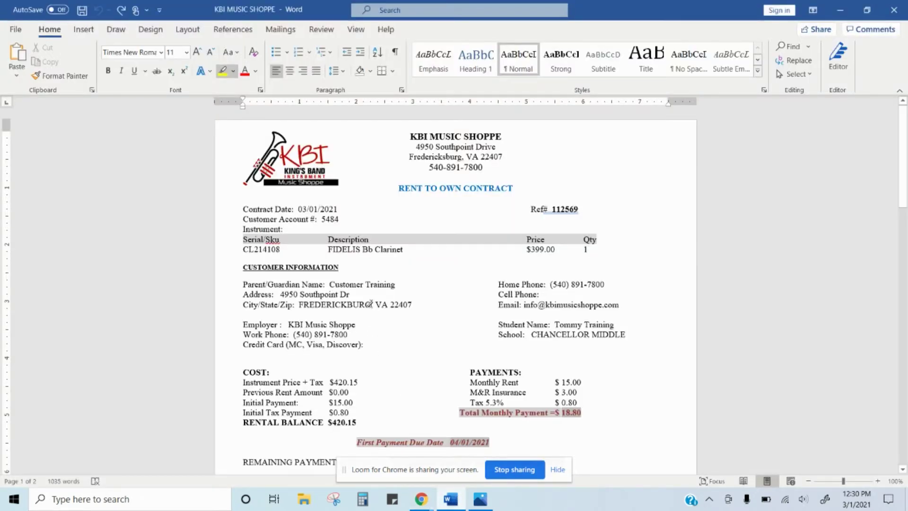
scroll(499, 233, down, 1)
scroll(523, 225, up, 1)
Select Customer Account # 5484 in the Word contract and return to the web form
drag(340, 219, 255, 217)
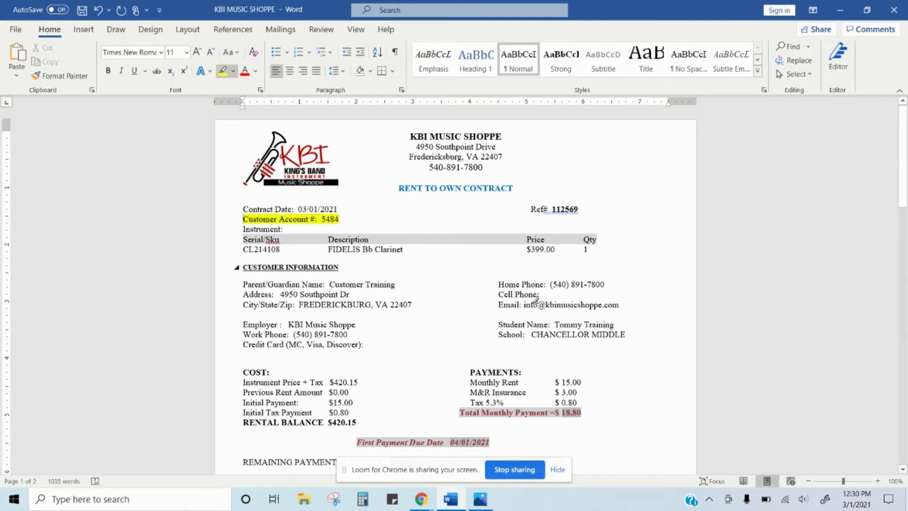
mouse_move(420, 498)
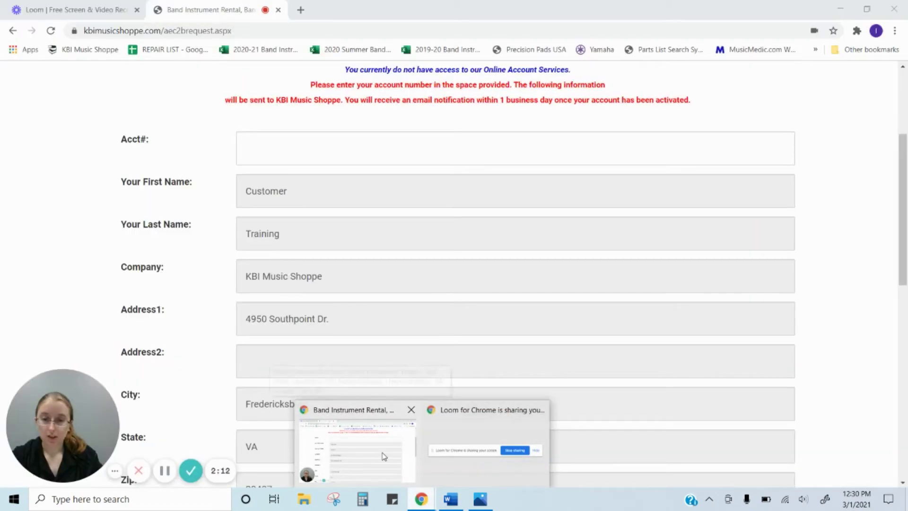
click(382, 456)
Enter account number 5484 in the Acct# field and submit the access request
click(265, 146)
text(5404)
scroll(376, 186, down, 2)
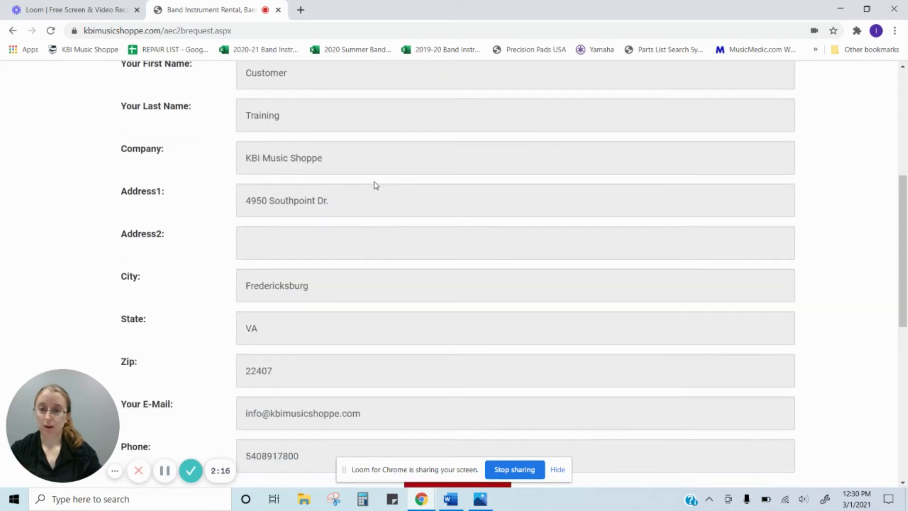
scroll(375, 188, down, 3)
click(458, 329)
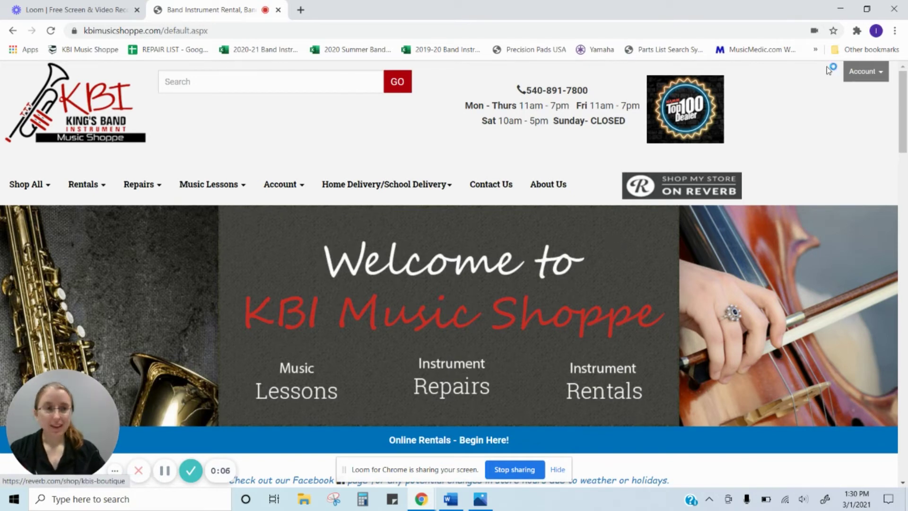
From My Account, open Make a Rental Payment and tick Pay for the 18.80 Rent to Own row
click(865, 70)
click(799, 95)
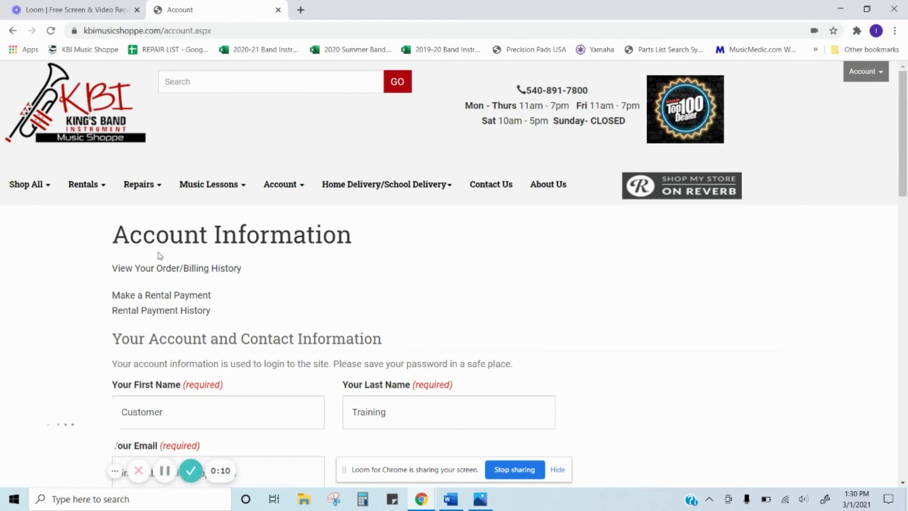
click(169, 296)
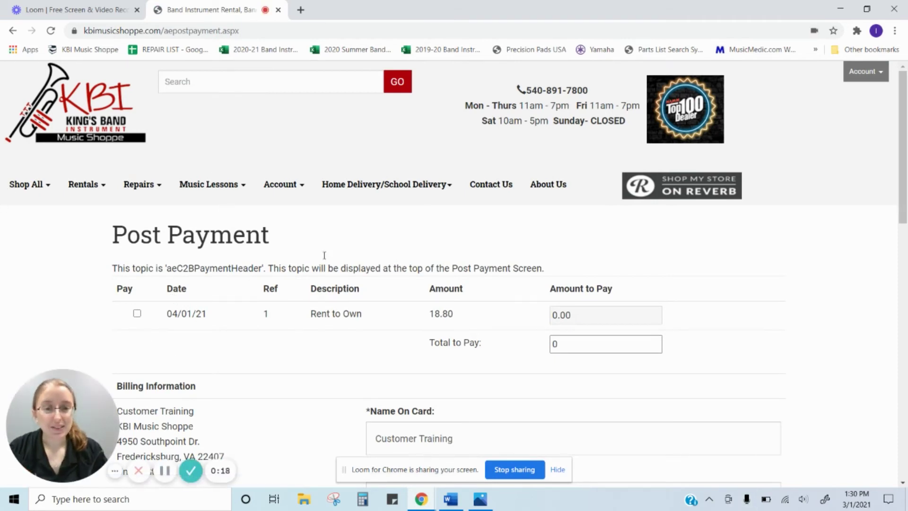
scroll(323, 255, down, 2)
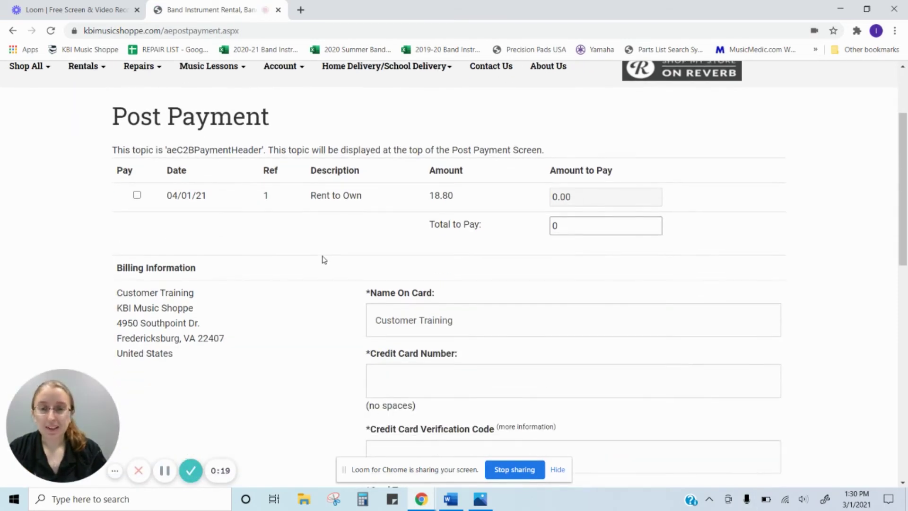
click(138, 196)
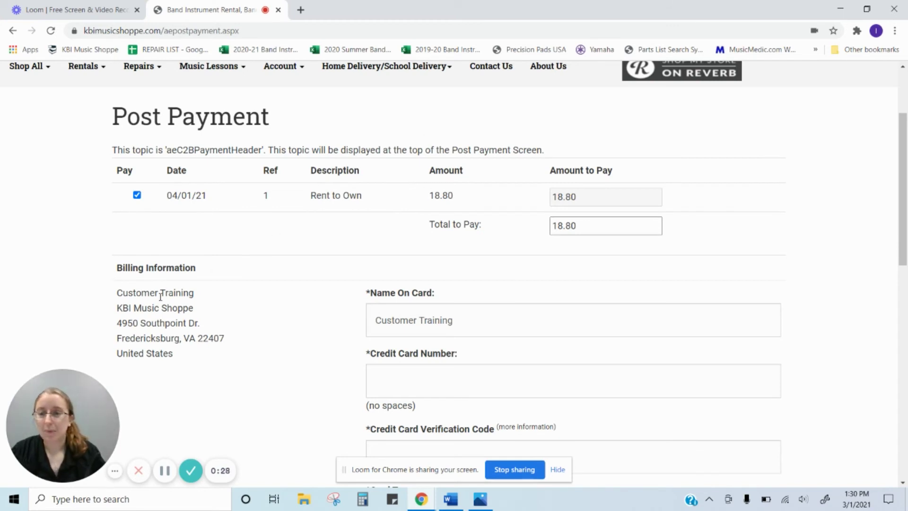
scroll(161, 302, down, 2)
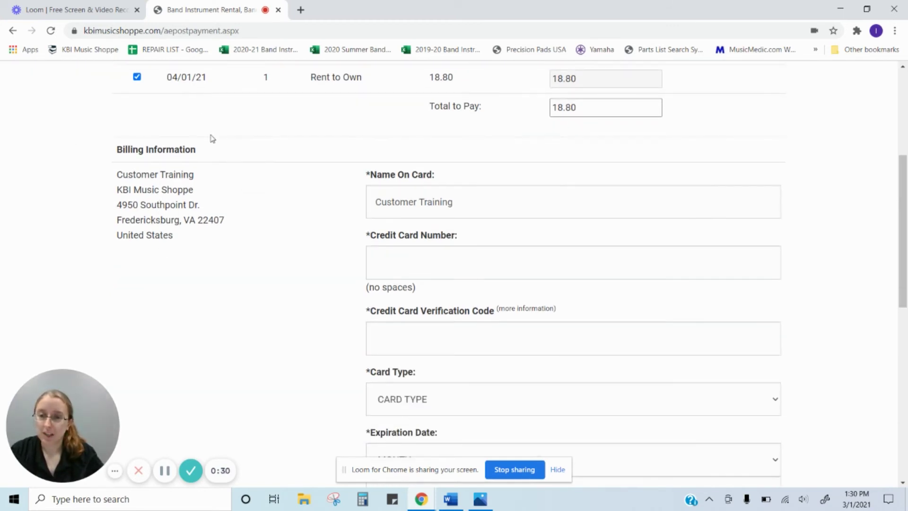
scroll(535, 163, down, 2)
scroll(426, 358, down, 1)
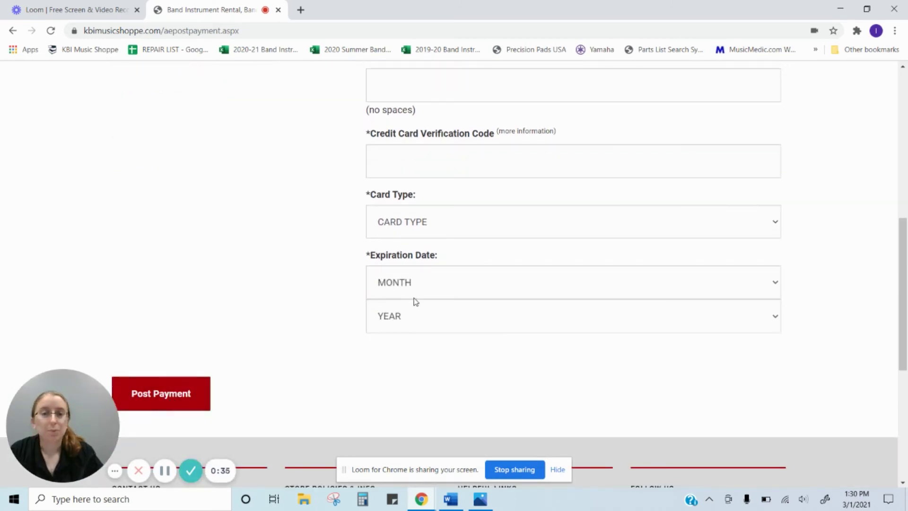
scroll(527, 253, up, 4)
scroll(525, 241, up, 2)
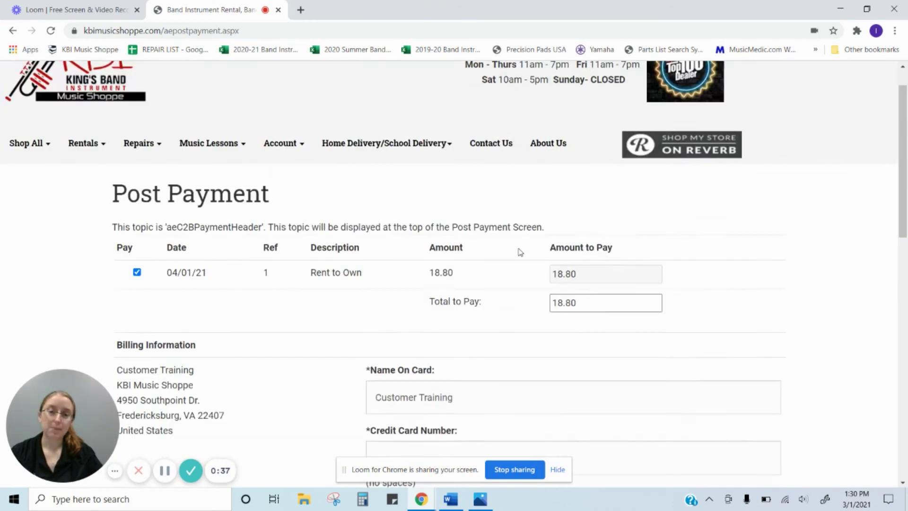
scroll(522, 225, down, 2)
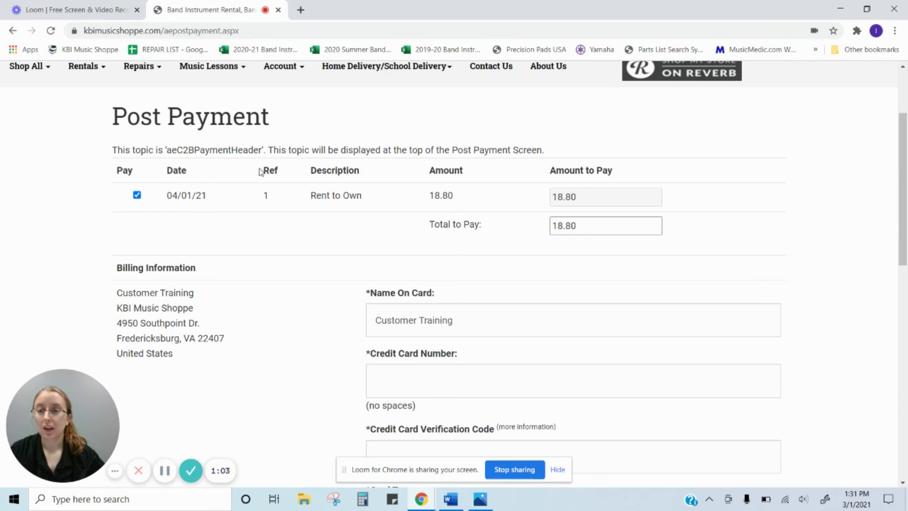
click(137, 195)
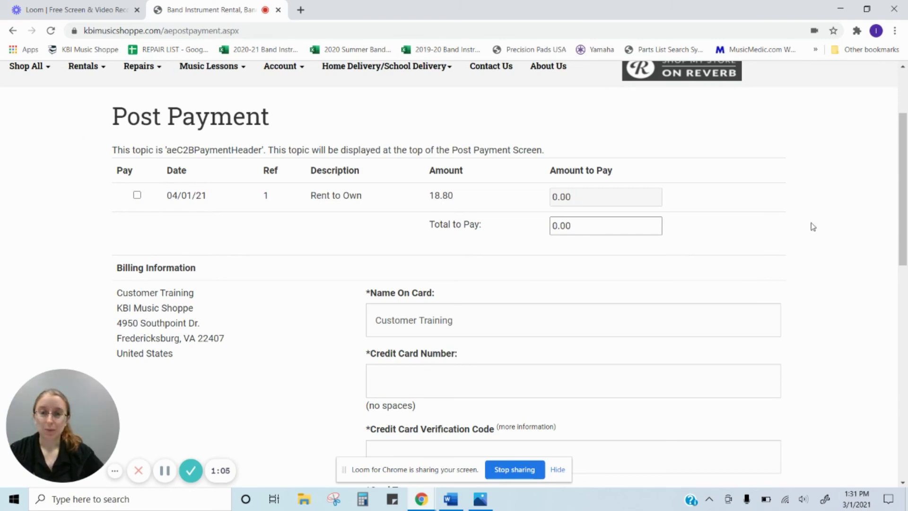
scroll(204, 334, down, 3)
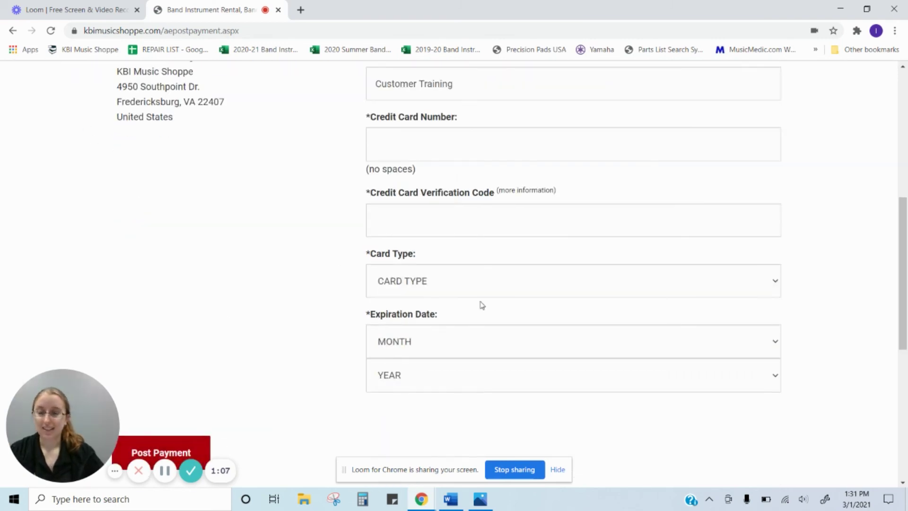
scroll(482, 304, up, 3)
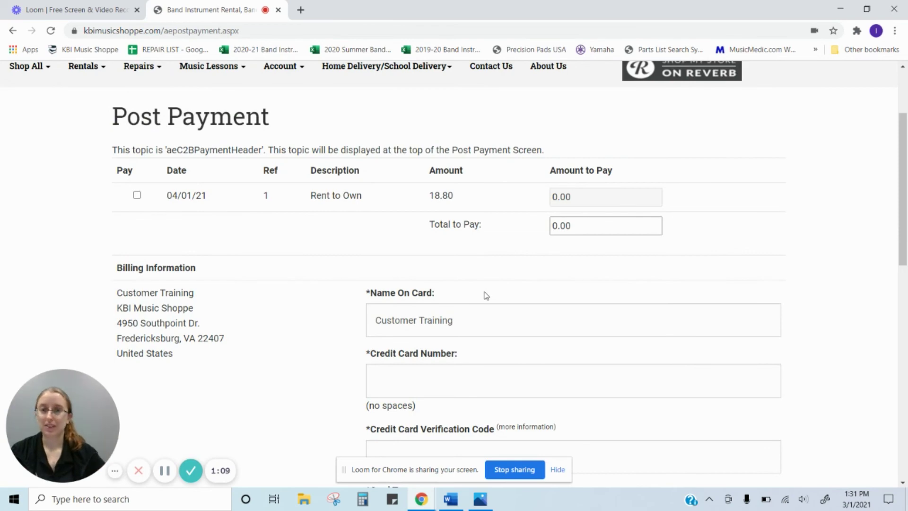
scroll(346, 262, up, 2)
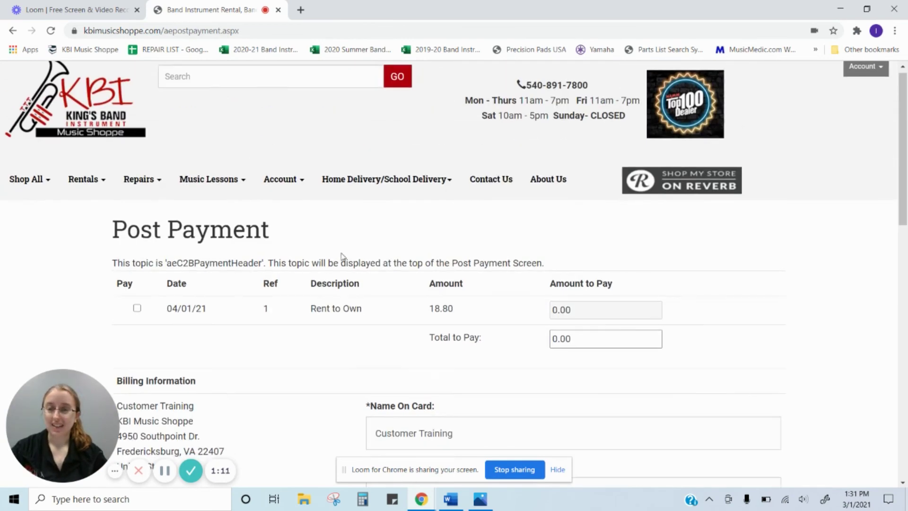